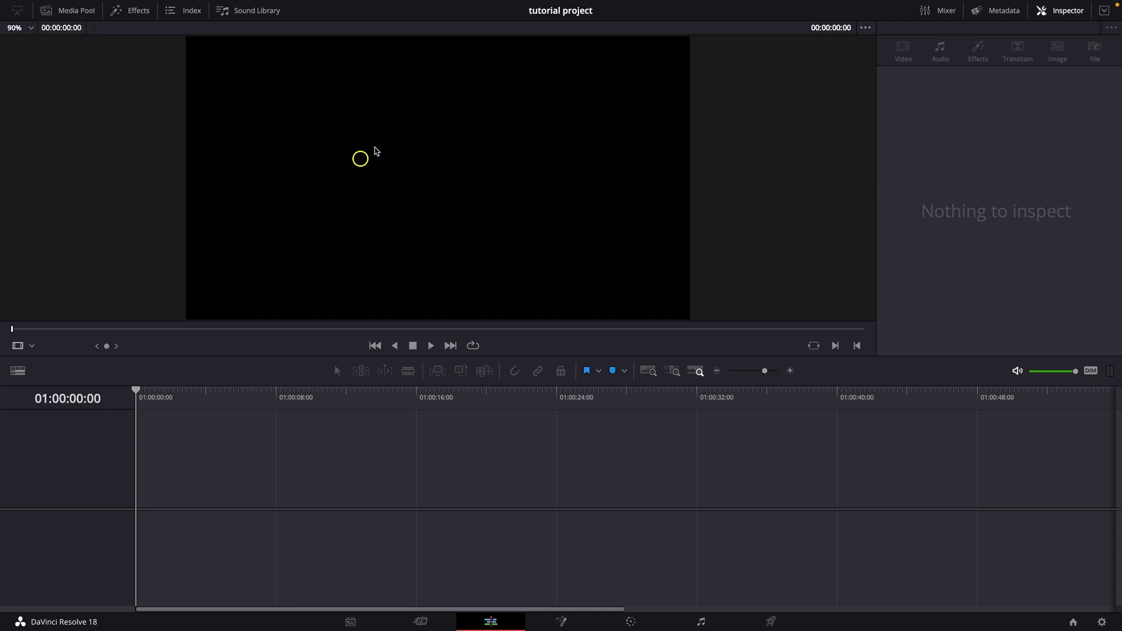
Show the empty Media Pool panel for the tutorial project
left_click(67, 12)
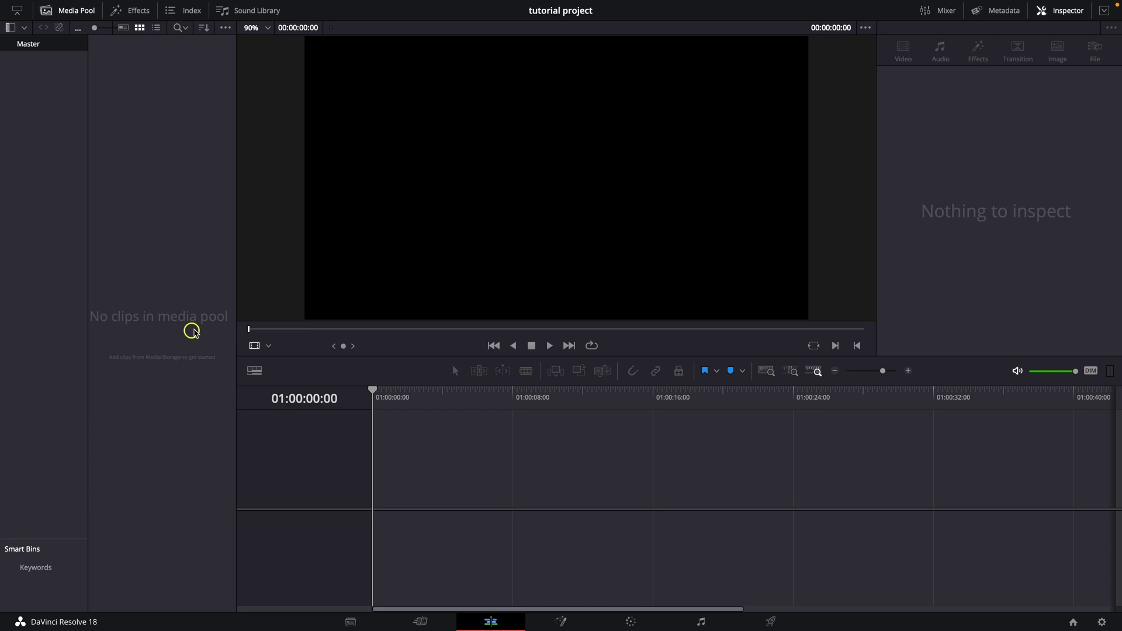
Start Import Media and select image.jpg, man on phone, girl boxing, Red Fashion and video example
right_click(165, 219)
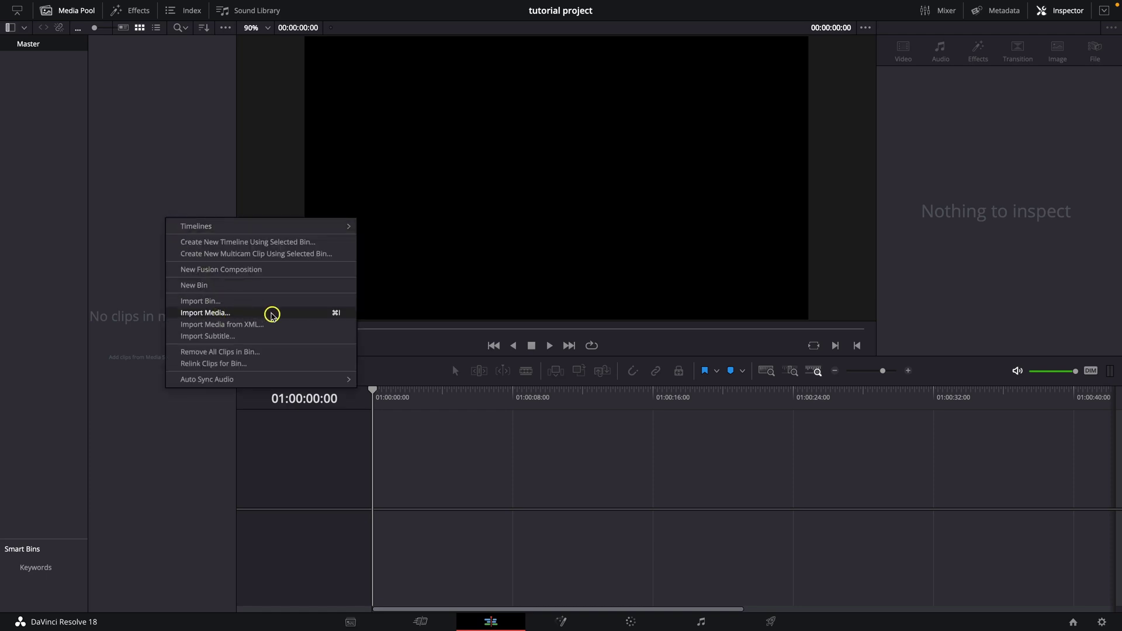
left_click(272, 314)
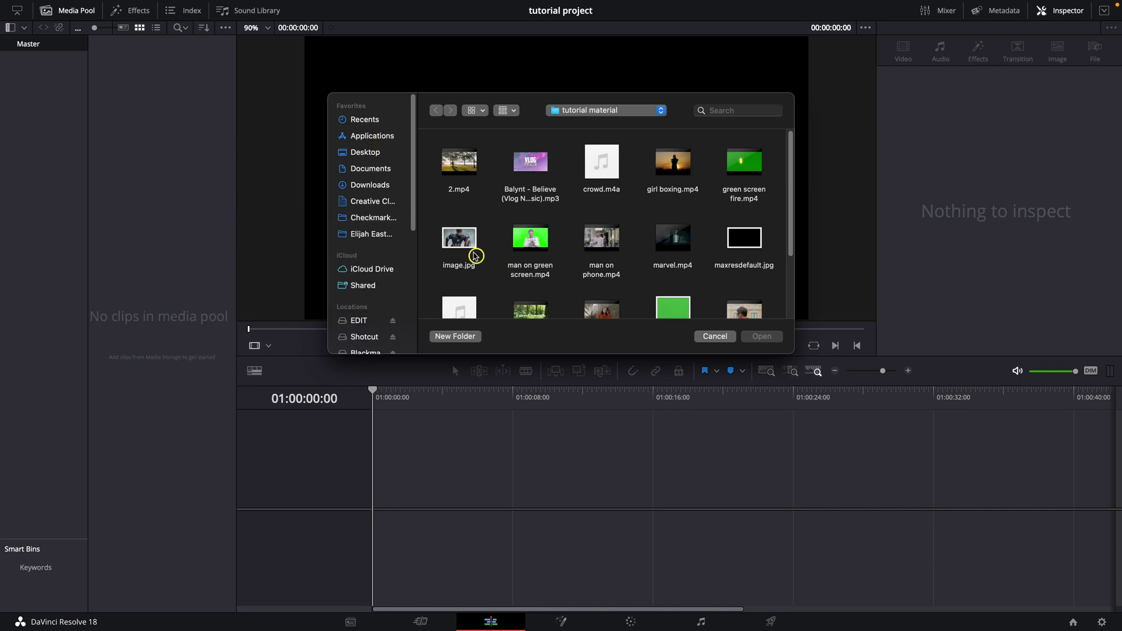
left_click(474, 254)
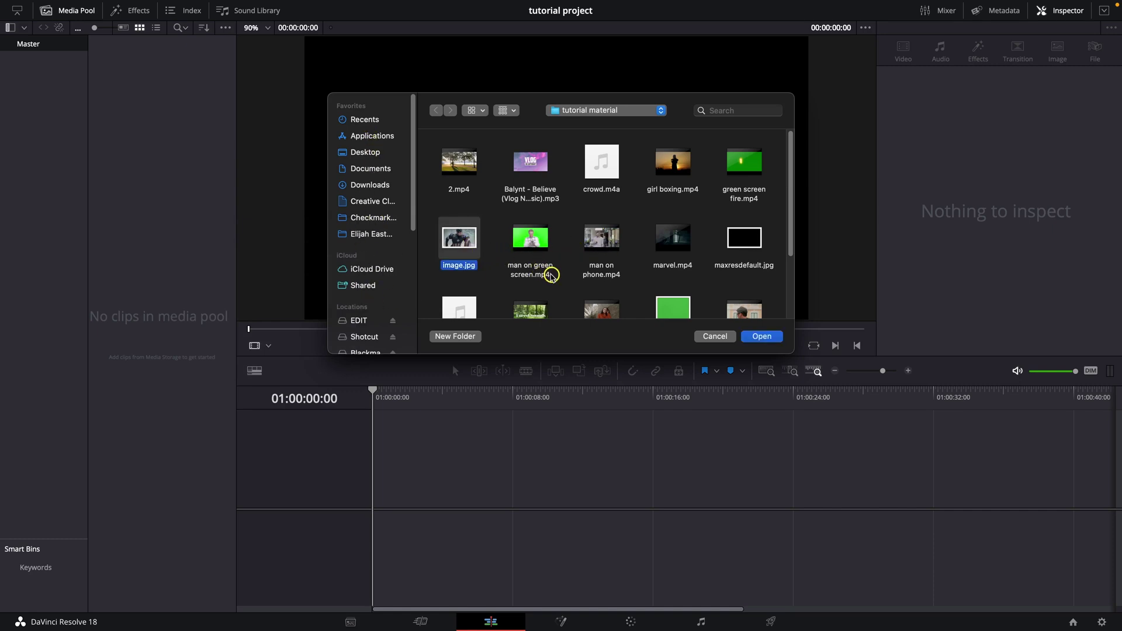
key("super")
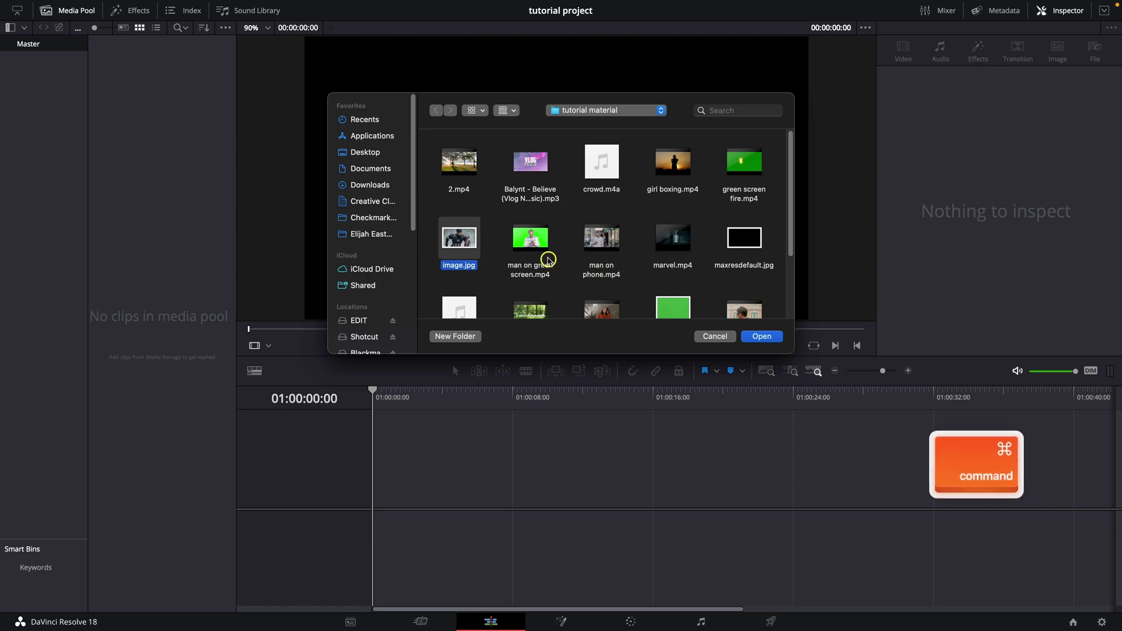
left_click(601, 241, "super")
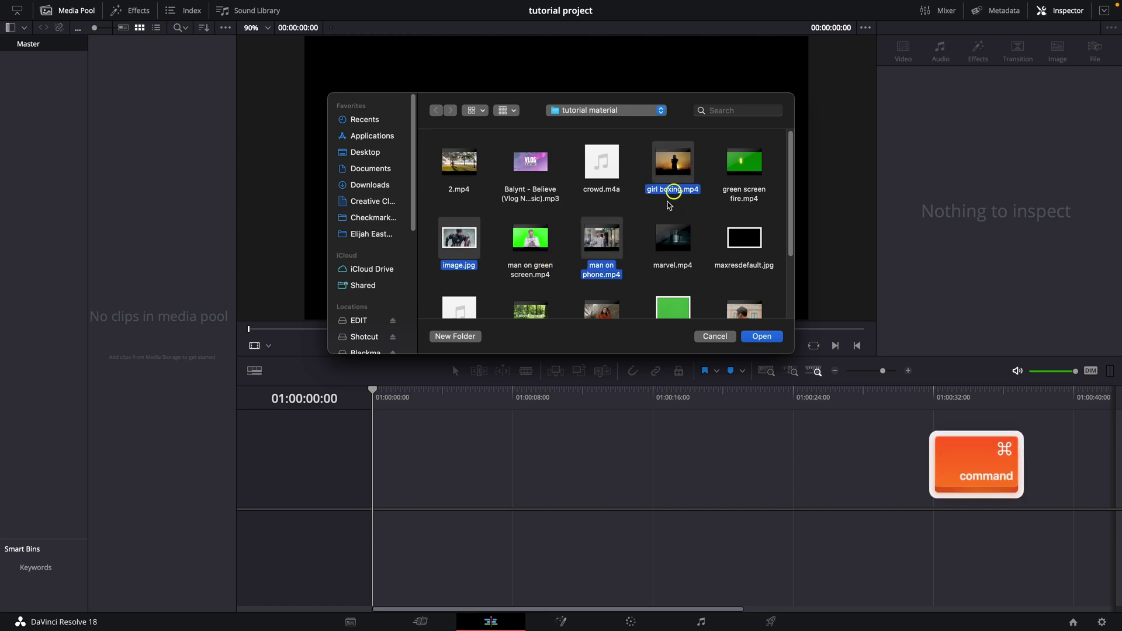
scroll(657, 228, "down", 2)
left_click(615, 230, "super")
left_click(752, 233, "super")
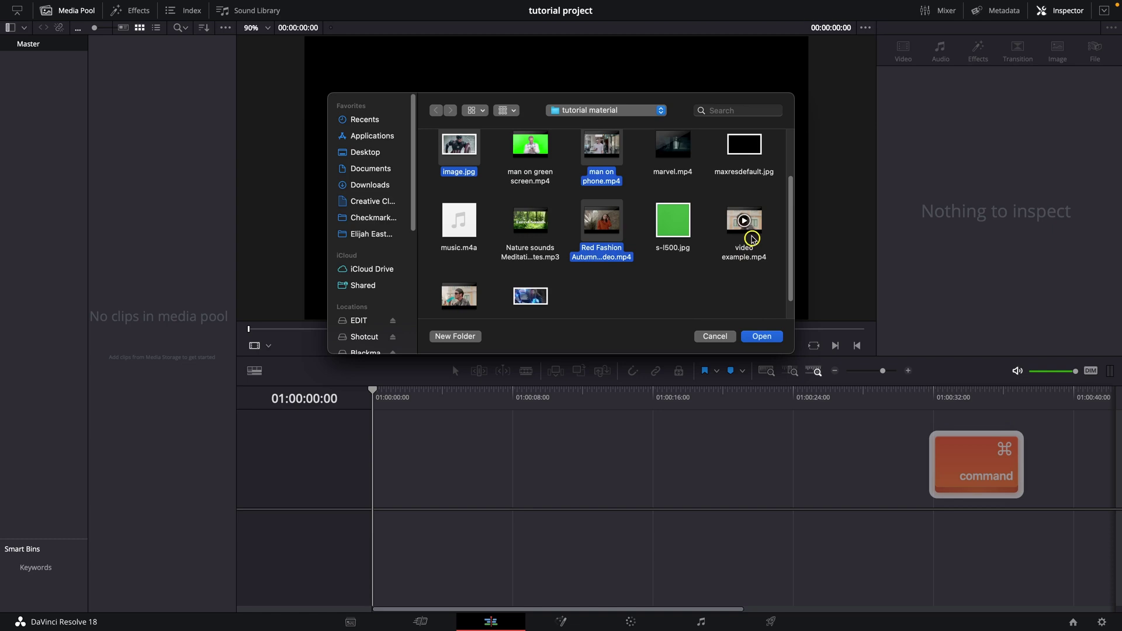
Finish importing the five files and preview video example, Red Fashion, image.jpg and girl boxing
left_click(759, 338)
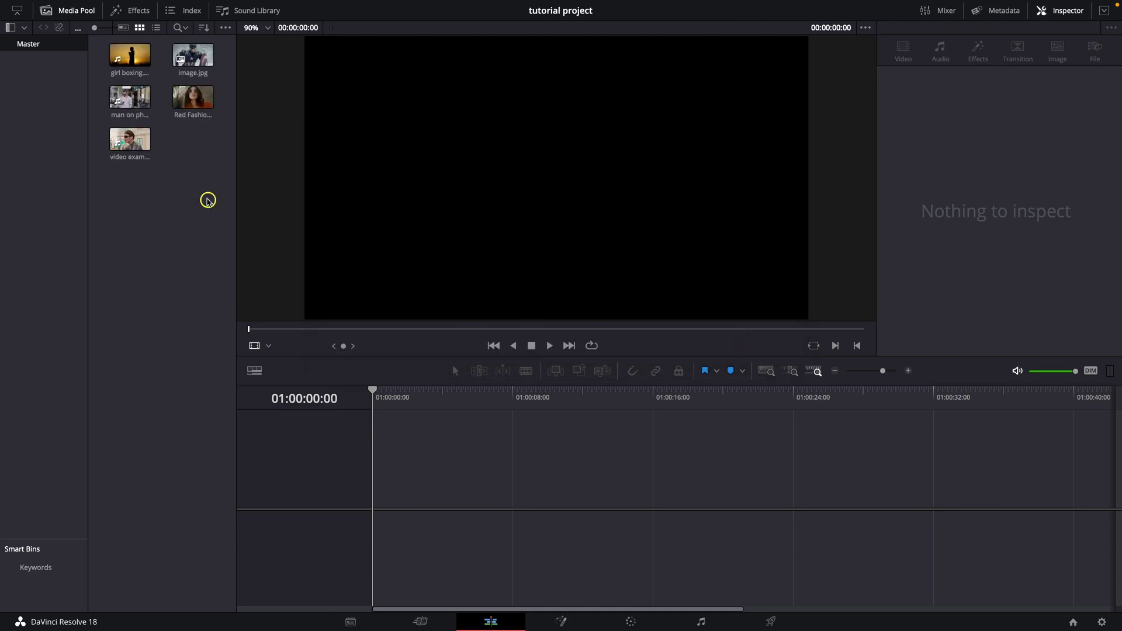
left_click(117, 141)
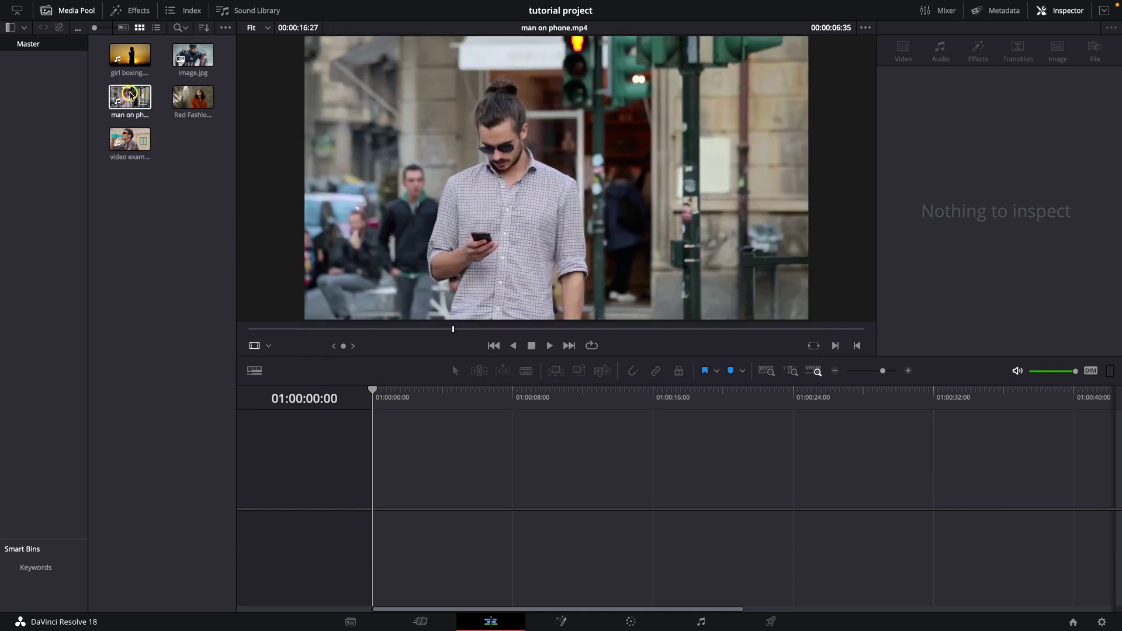
left_click(192, 96)
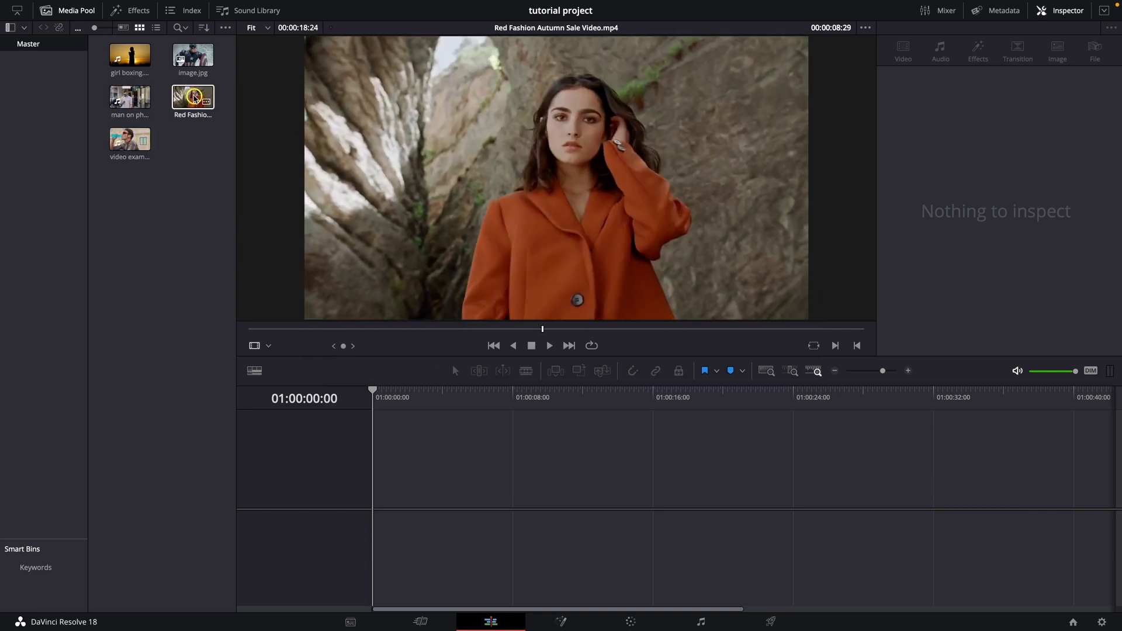
left_click(192, 56)
left_click(125, 60)
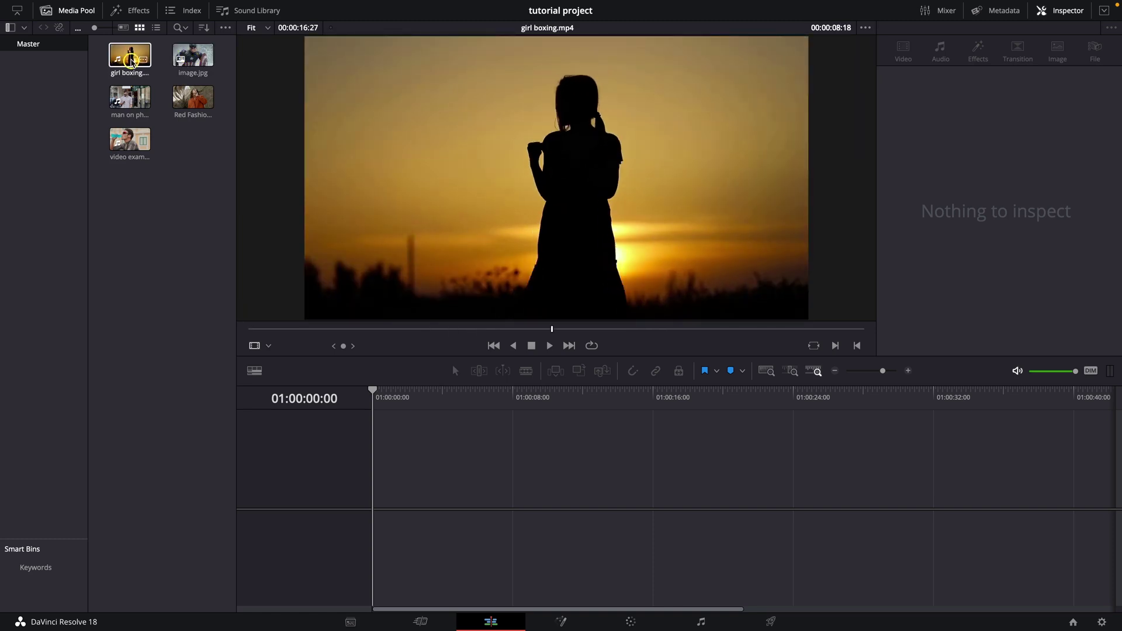
left_click(136, 211)
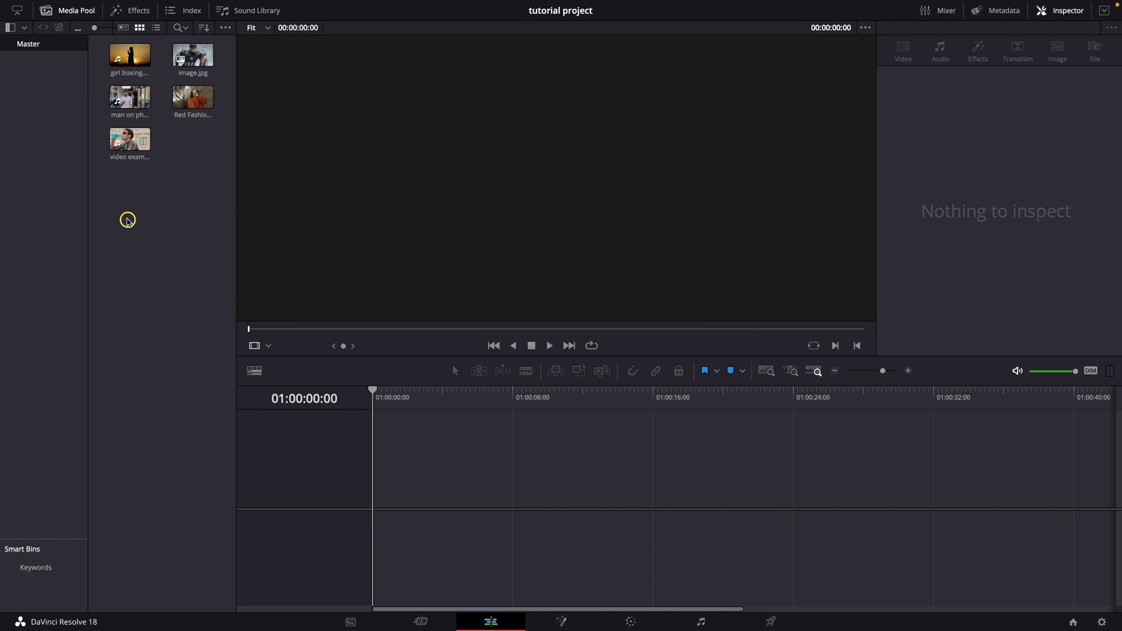
left_click(123, 139)
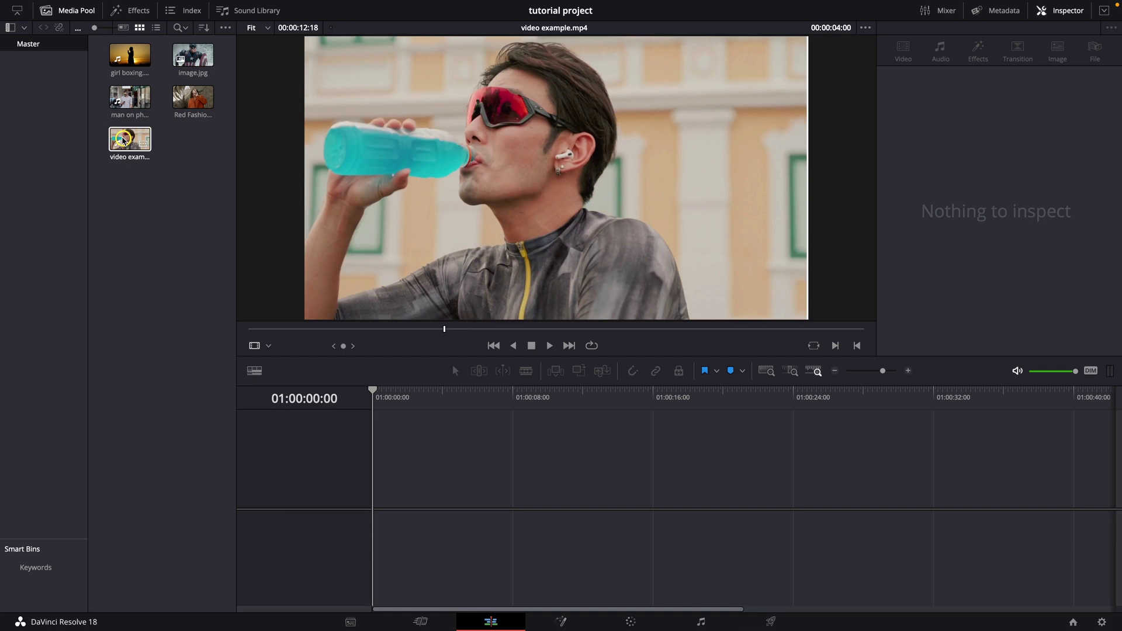
Drop video example.mp4 onto a new Timeline 1, play it briefly, then delete it from the timeline
left_click_drag(124, 140, 398, 489)
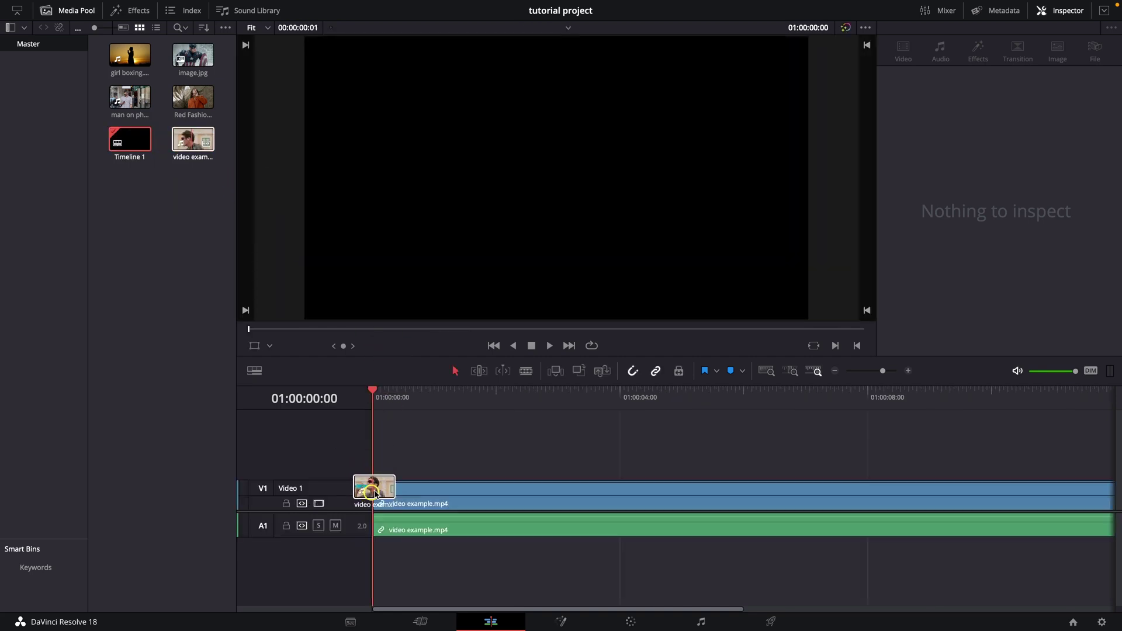
left_click(434, 413)
key("space")
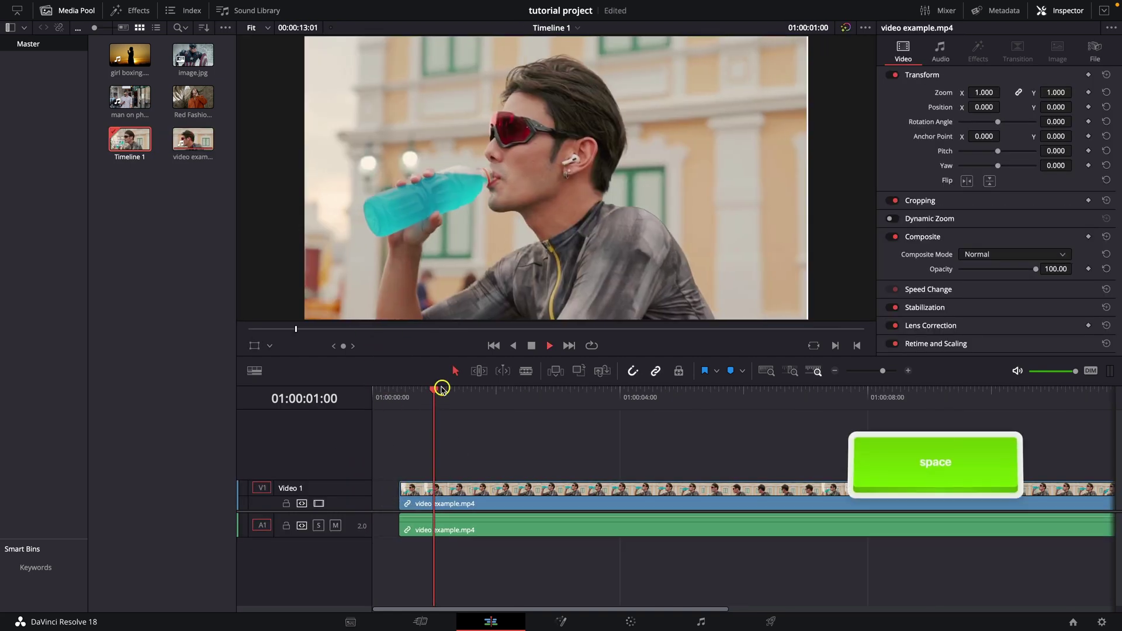
key("space")
left_click(586, 489)
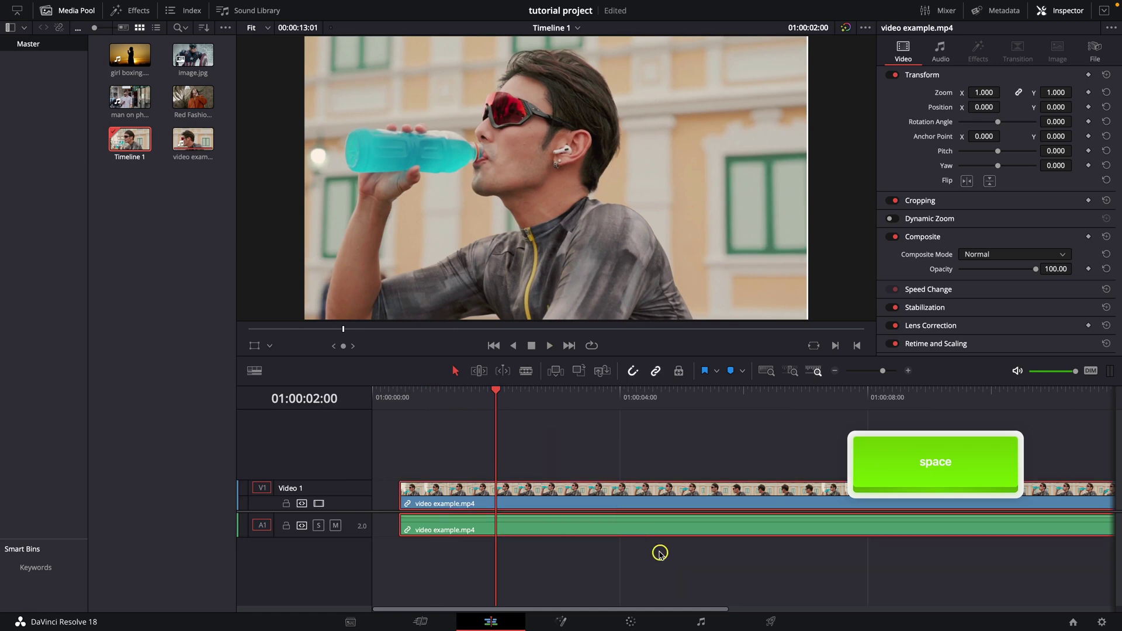
key("Delete")
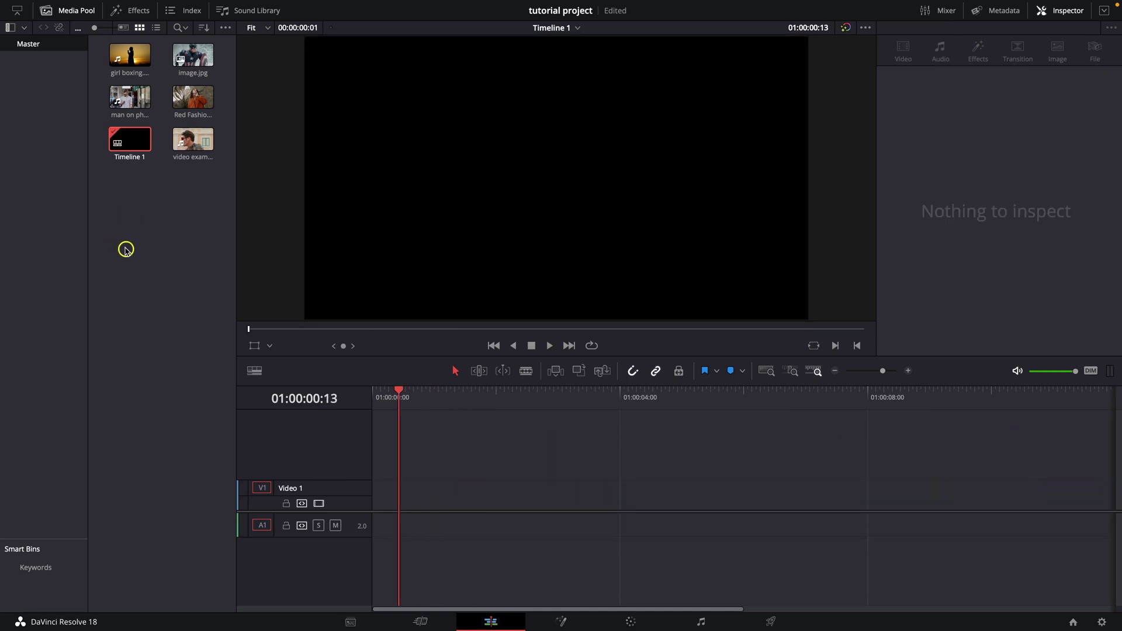
Select all five clips, place girl boxing.mp4 first and append the other four, zooming out to show them
left_click_drag(163, 219, 202, 62)
left_click(141, 98, "ctrl")
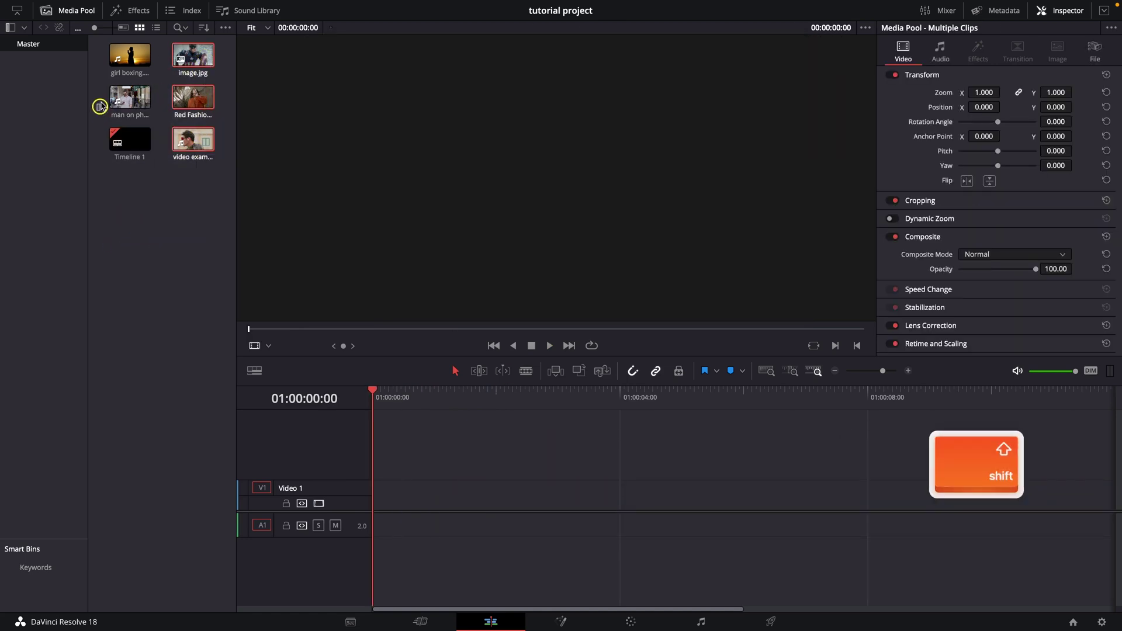
mouse_move(131, 58)
left_mouse_down()
mouse_move(457, 457)
mouse_move(372, 491)
left_mouse_up()
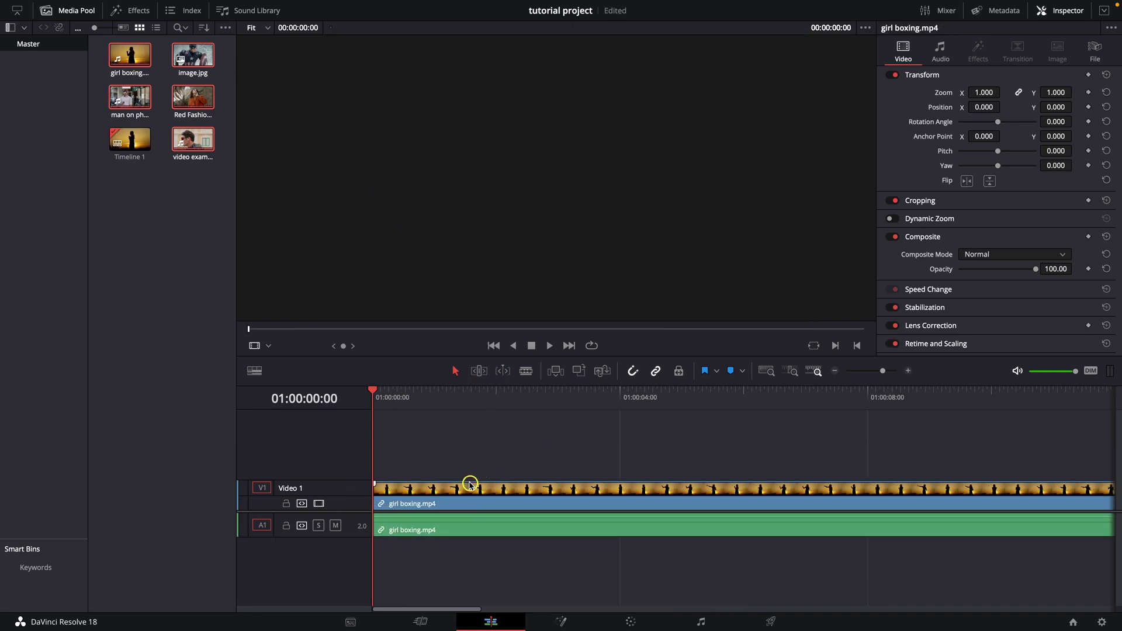
key("shift+F12")
key("ctrl+minus")
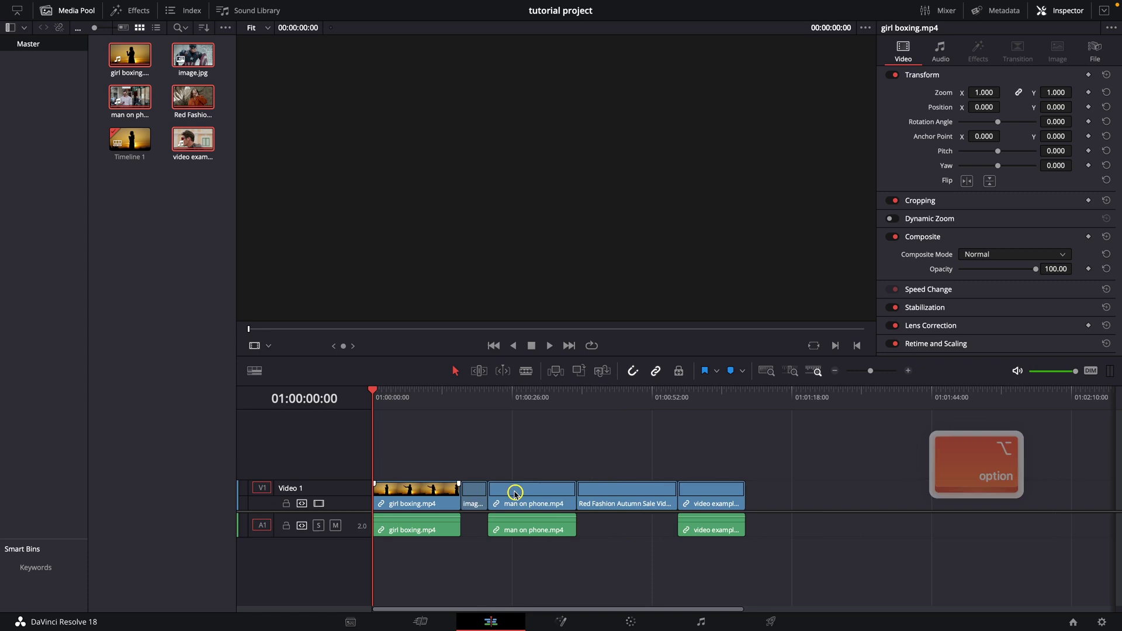
left_click_drag(388, 395, 578, 392)
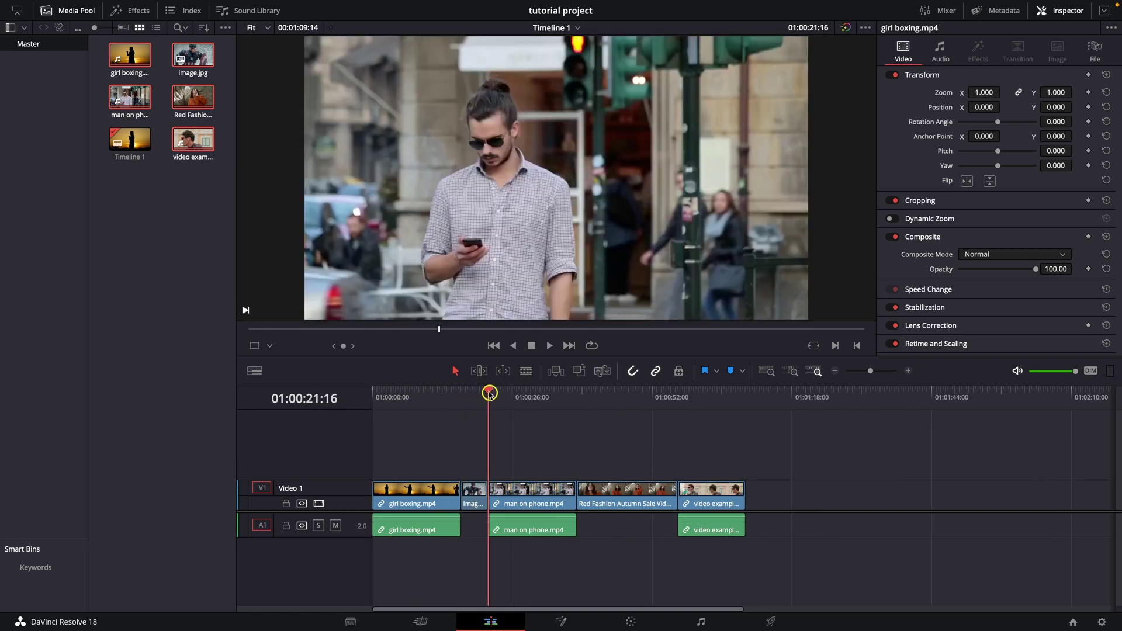
key("space")
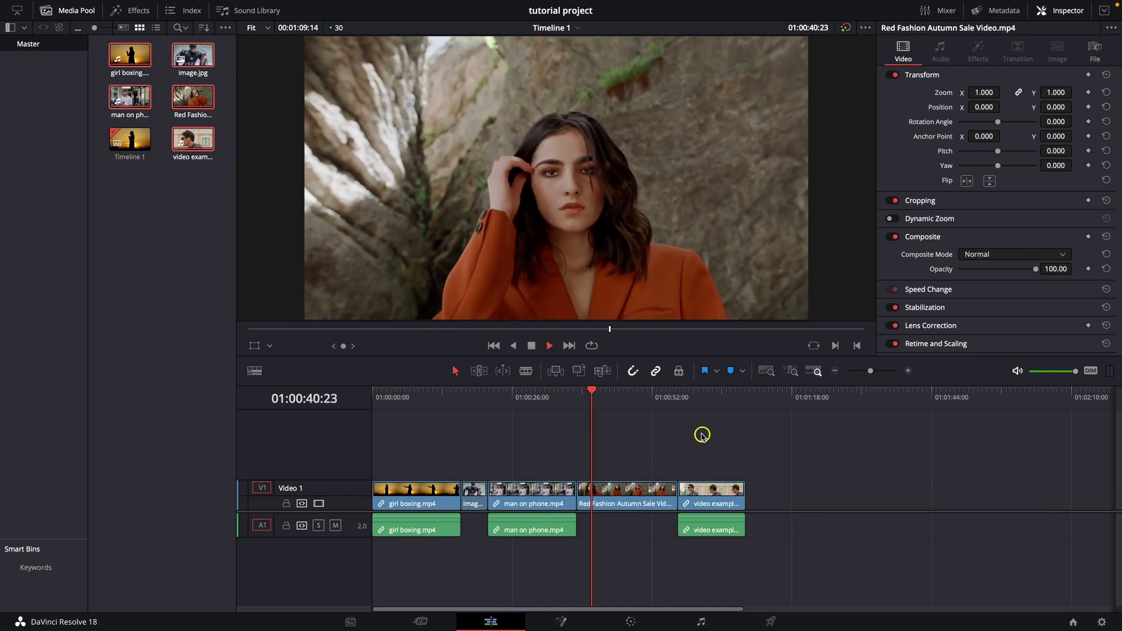
left_click_drag(676, 396, 667, 401)
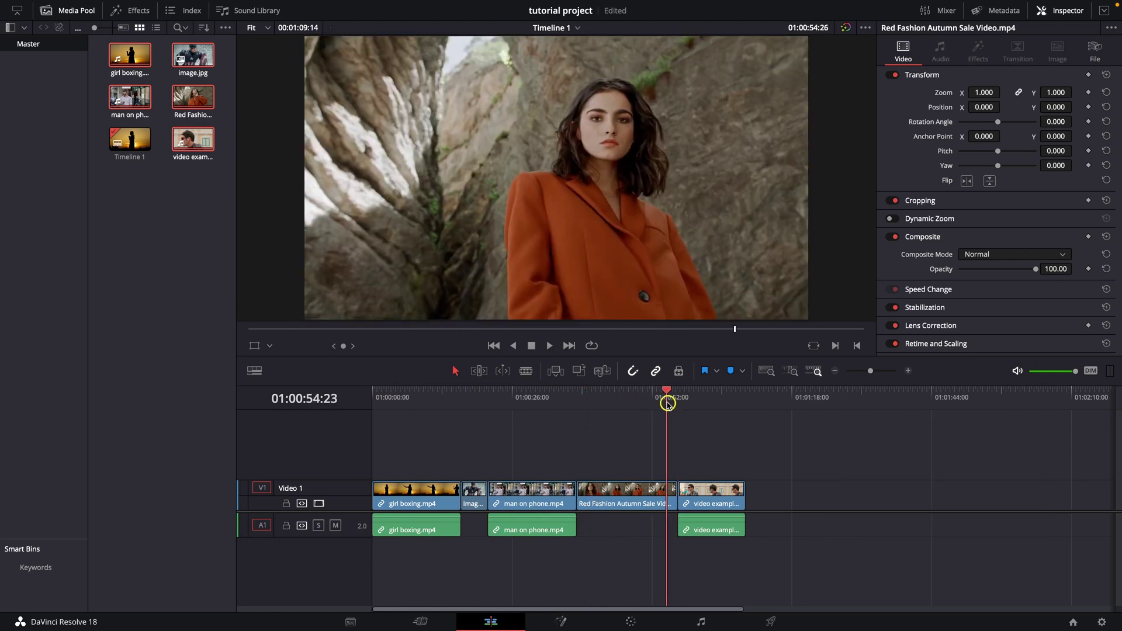
key("space")
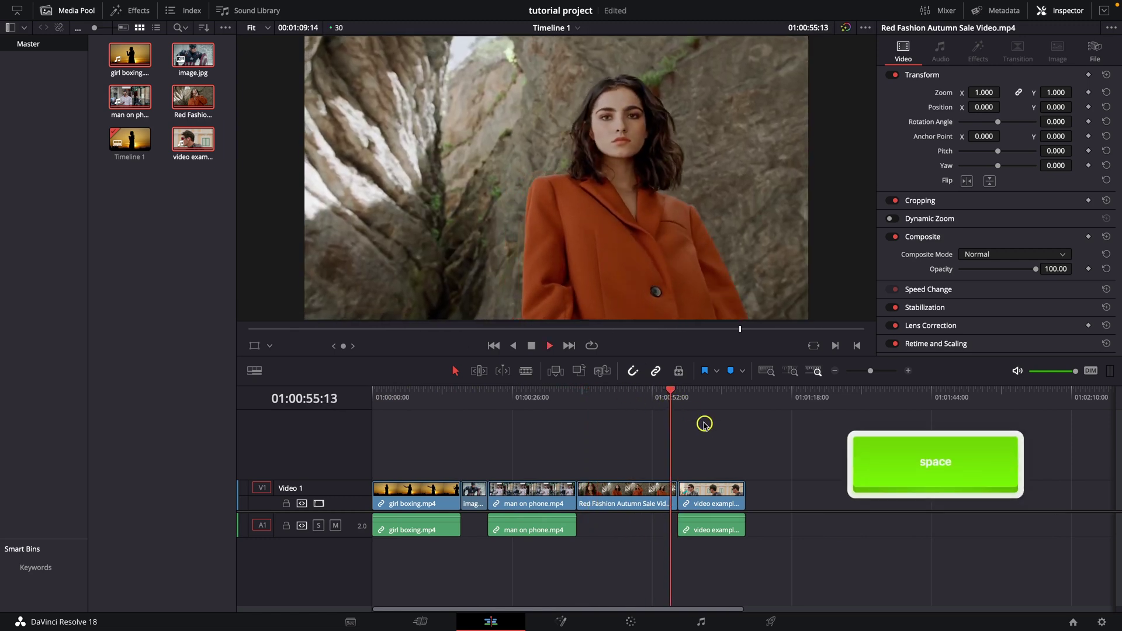